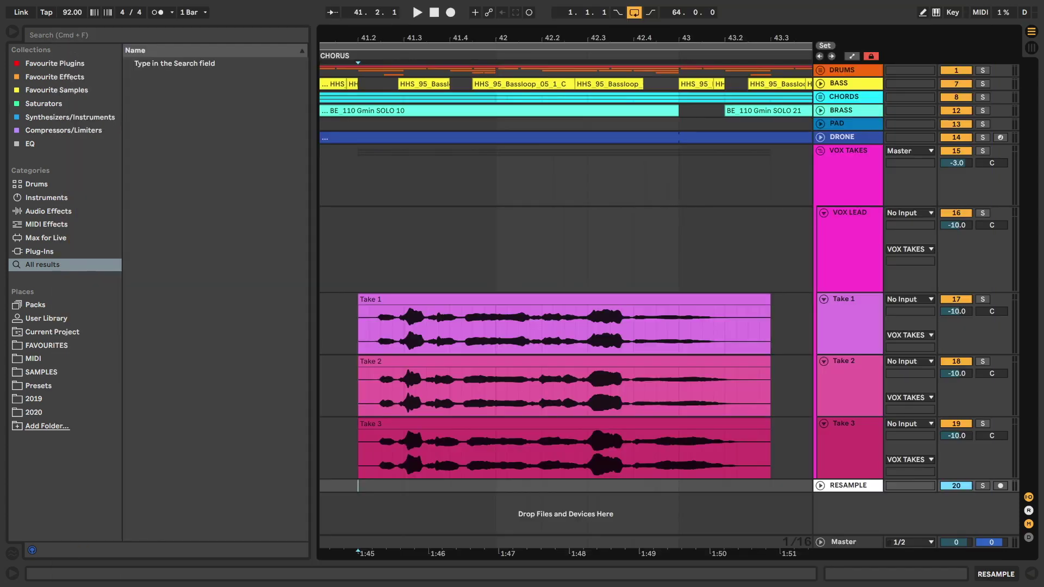
Copy the opening of Take 1 and the section of Take 2 from 41.4.2 to 42.2.1 onto the VOX LEAD track
drag(360, 327, 459, 324)
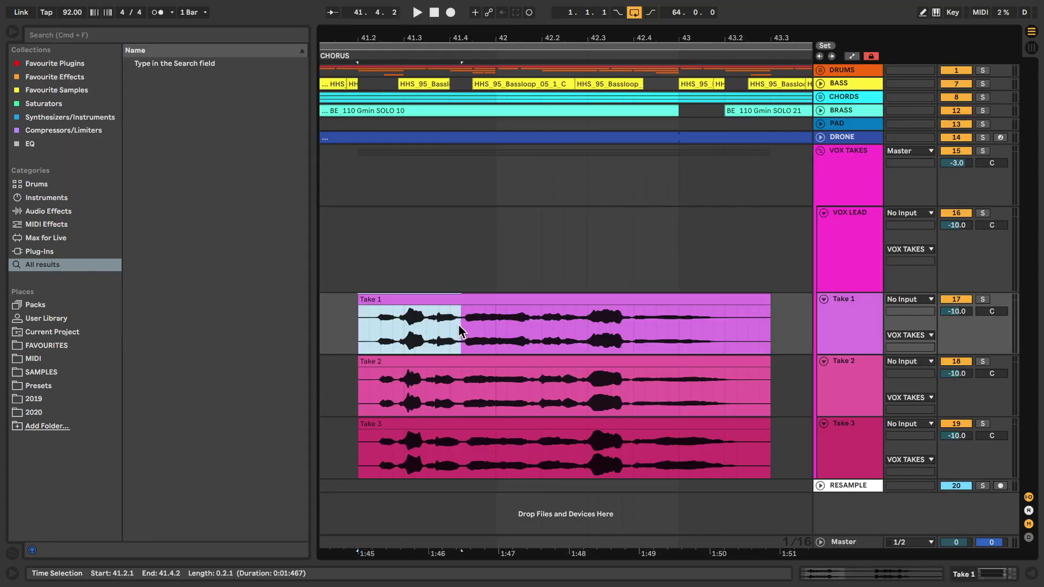
drag(461, 386, 546, 400)
key(super+c)
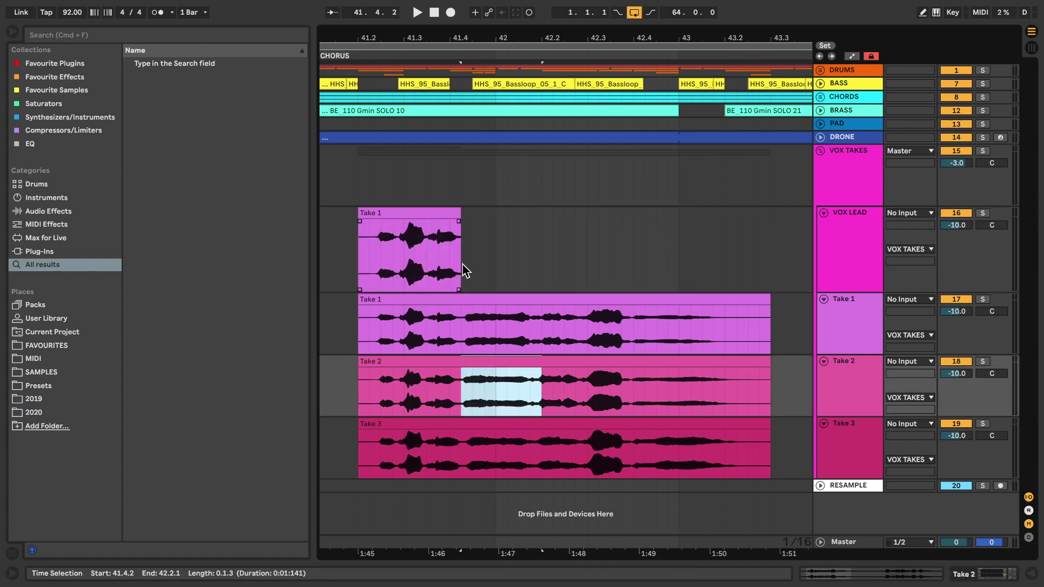
click(462, 269)
key(super+v)
Continue the VOX LEAD comp with Take 3 from 42.2.1 to 42.3.1 and the remainder of Take 2 after it
drag(542, 458, 586, 460)
key(super+c)
click(543, 285)
key(super+v)
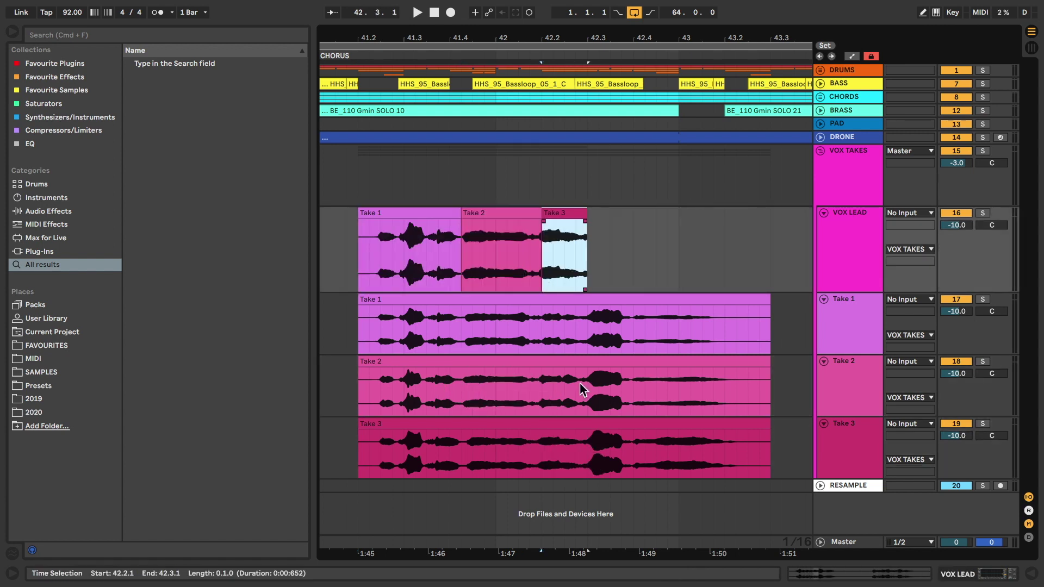
drag(581, 383, 771, 389)
key(super+c)
click(592, 272)
key(super+v)
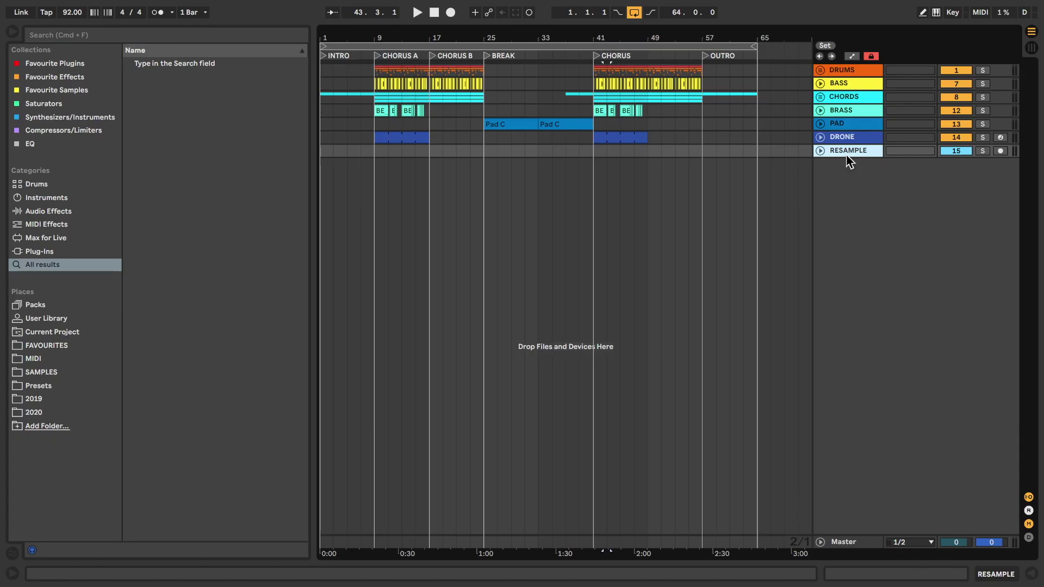
Export the full looped arrangement as "20200827 LoFi at Marks Place 3.wav" in the project folder
click(600, 45)
key(super+shift+r)
click(497, 505)
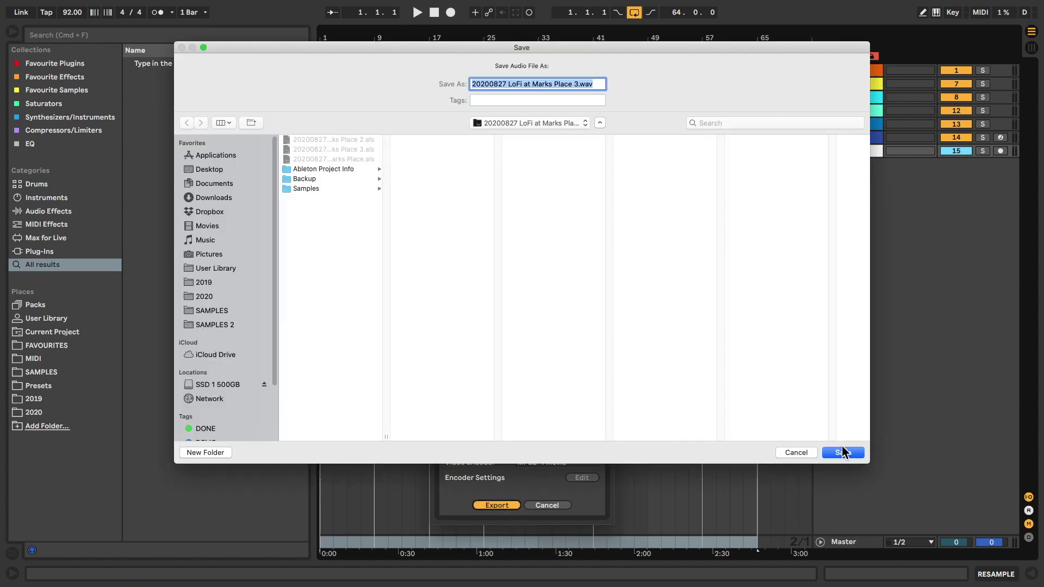
key(Return)
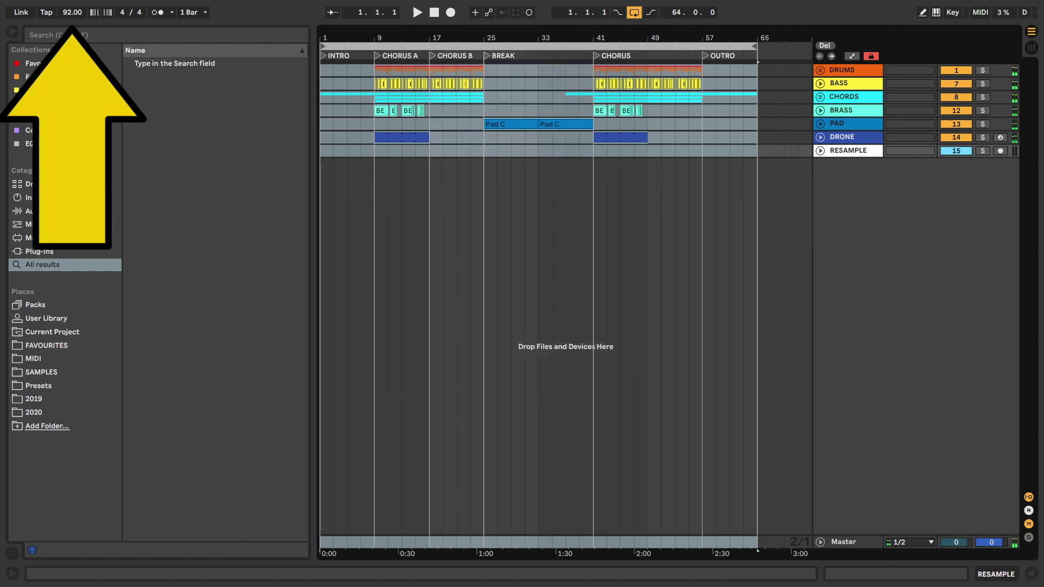
Switch to Studio One and start a new empty song titled "LoFi at Marks (Vocal Session)"
click(37, 6)
click(49, 106)
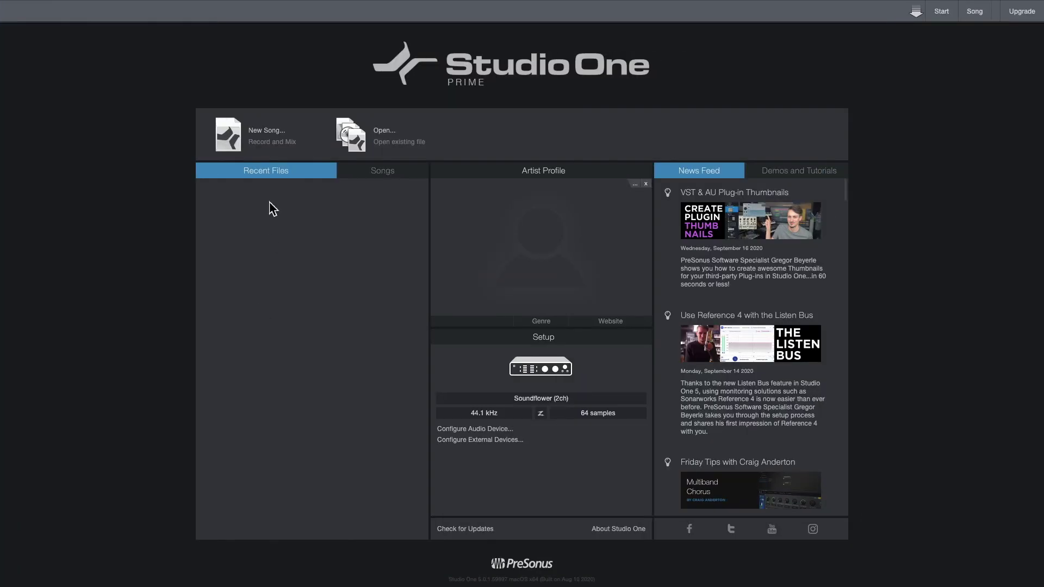
click(268, 137)
text(LoFi)
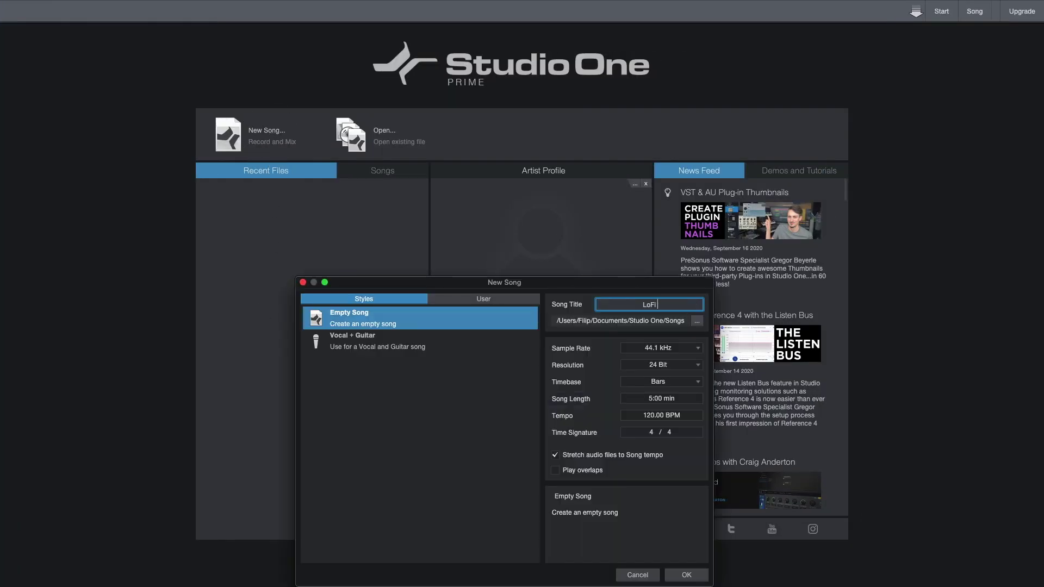
text( at Marks (Vocal Session))
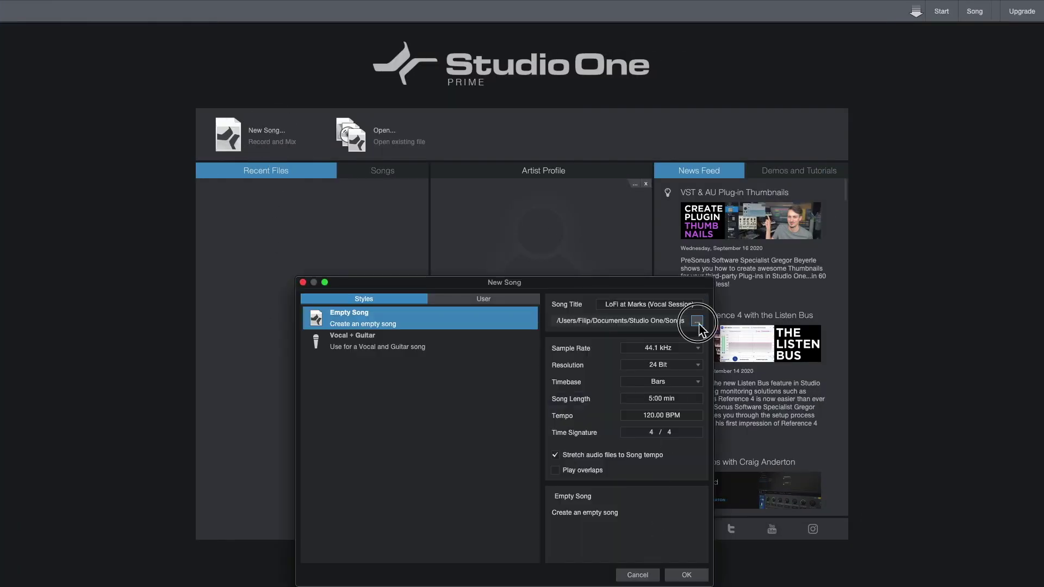
Set the song's save location to the "20200827 LoFi at Marks Place Project" folder inside 2020
click(696, 321)
click(370, 497)
scroll(501, 515, down, 5)
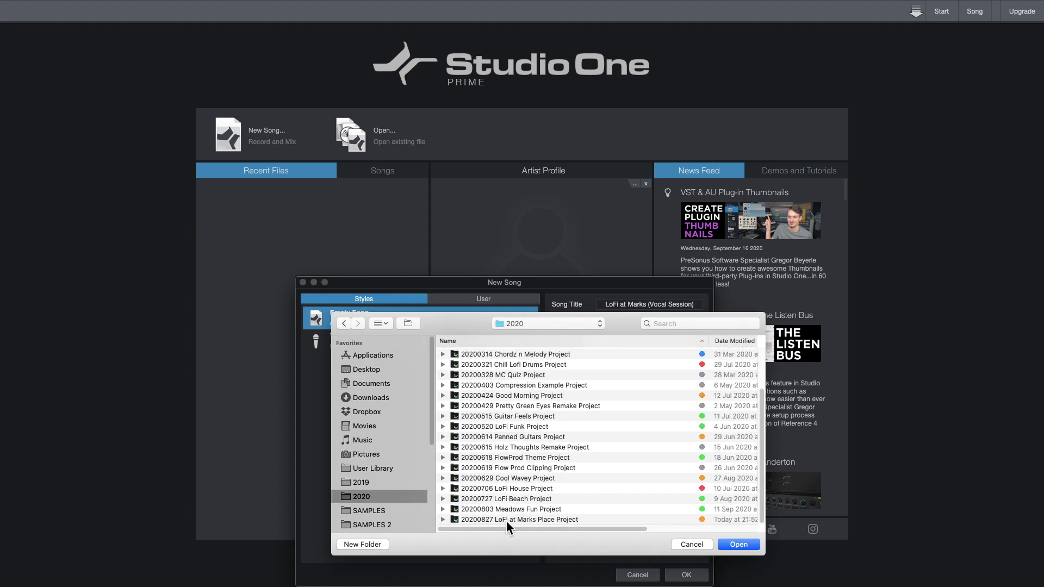
click(573, 520)
click(739, 544)
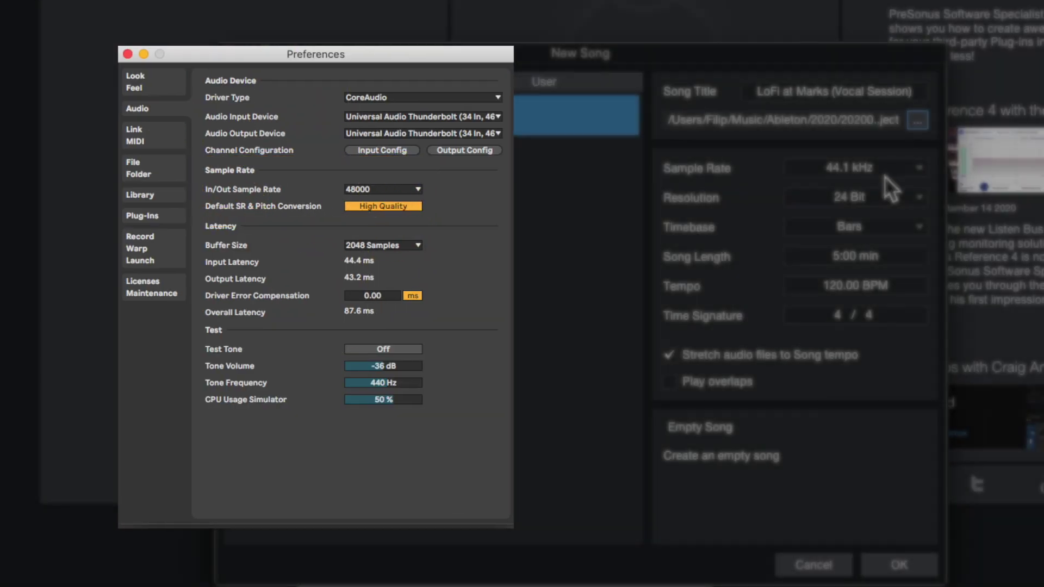
Set the new song's sample rate to 48.0 kHz and its resolution to 32 Bit Float
click(886, 167)
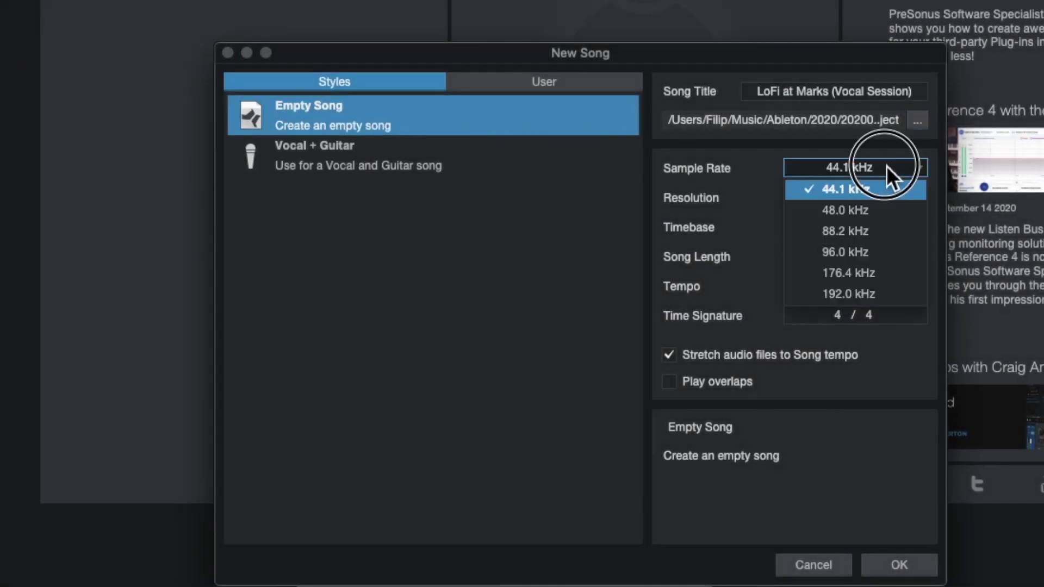
click(882, 209)
click(879, 202)
click(867, 259)
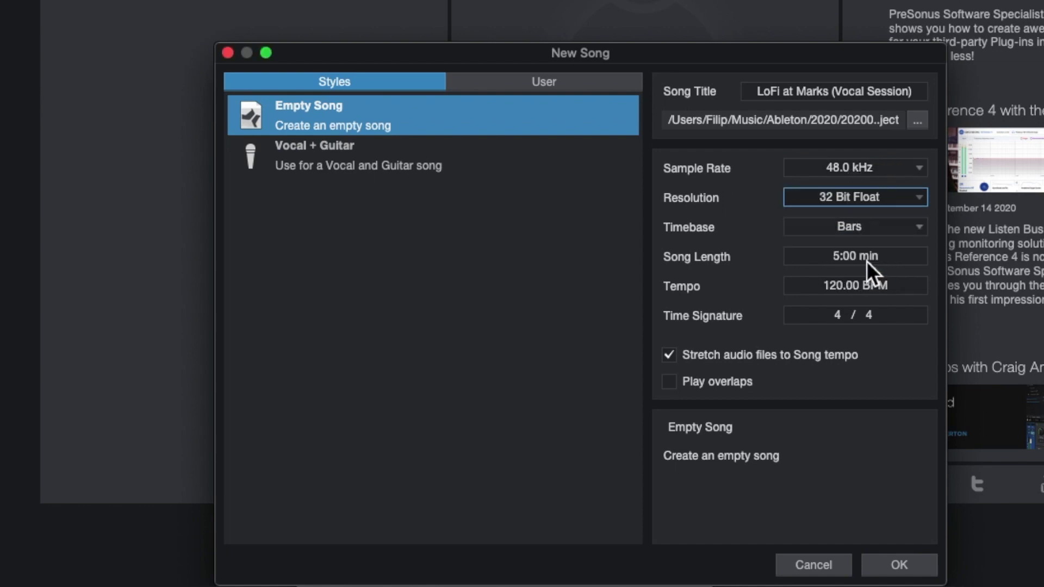
Set the new song's tempo to 92 BPM and create the song
double_click(855, 286)
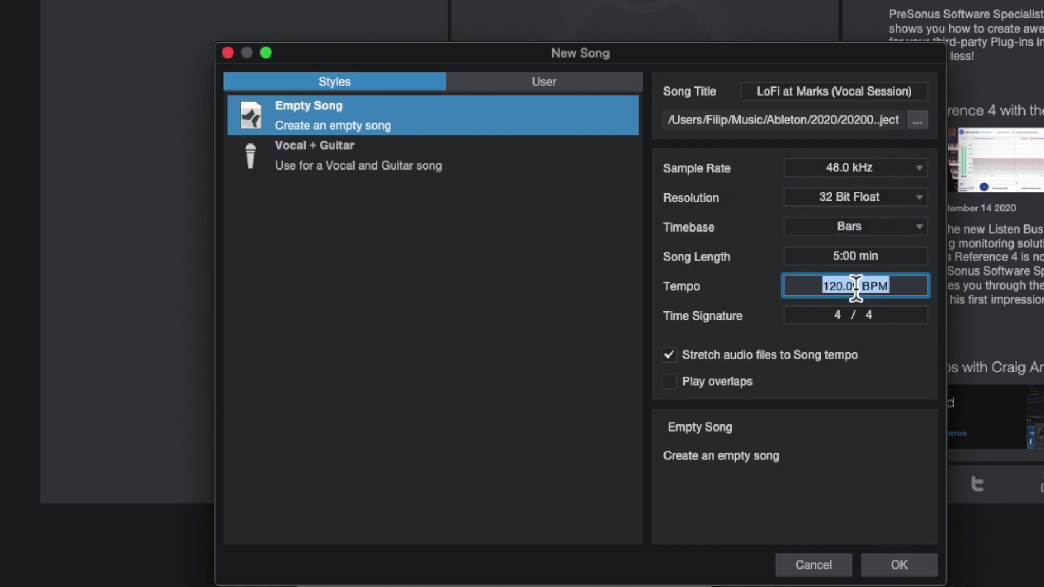
text(92)
key(Return)
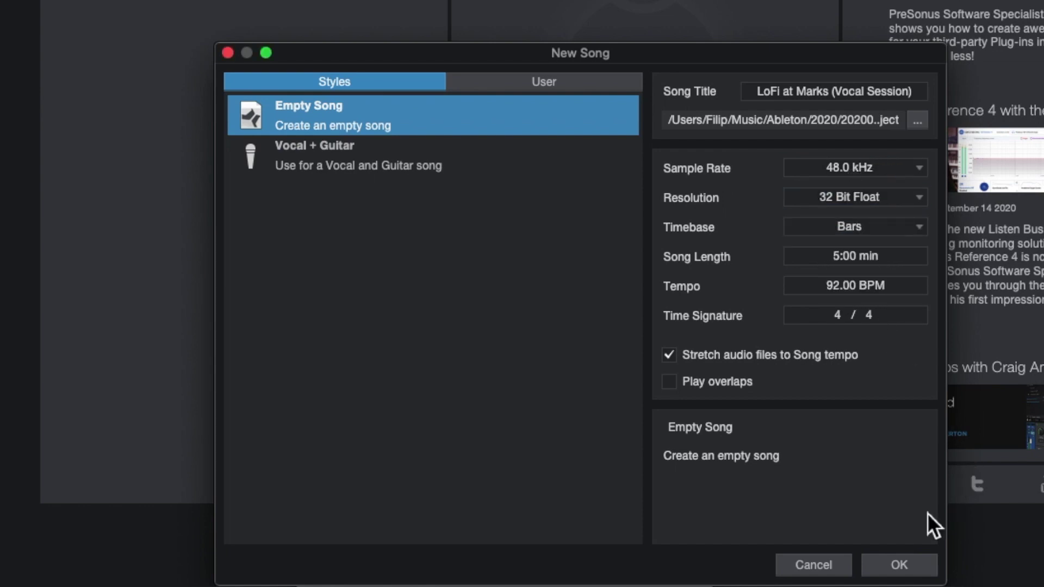
click(903, 566)
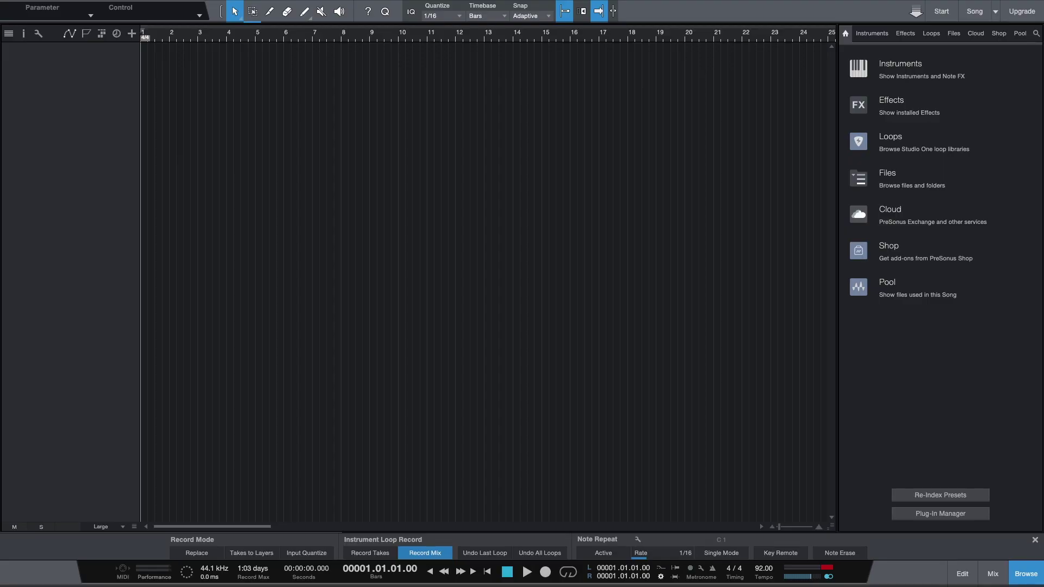
Import the exported instrumental audio file at bar 1 and rename its track INST
drag(415, 433, 145, 105)
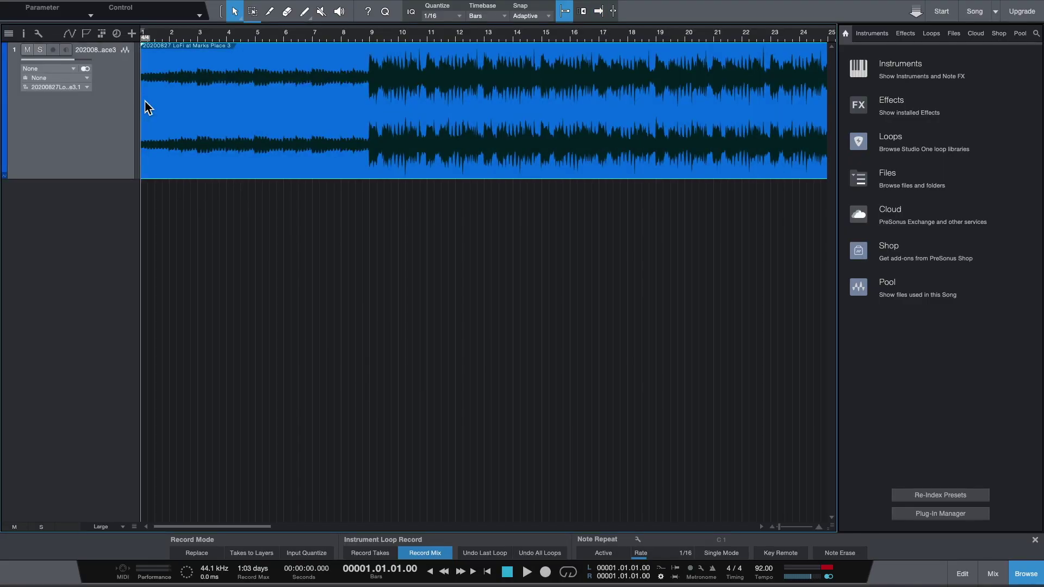
double_click(96, 50)
text(INST)
key(Return)
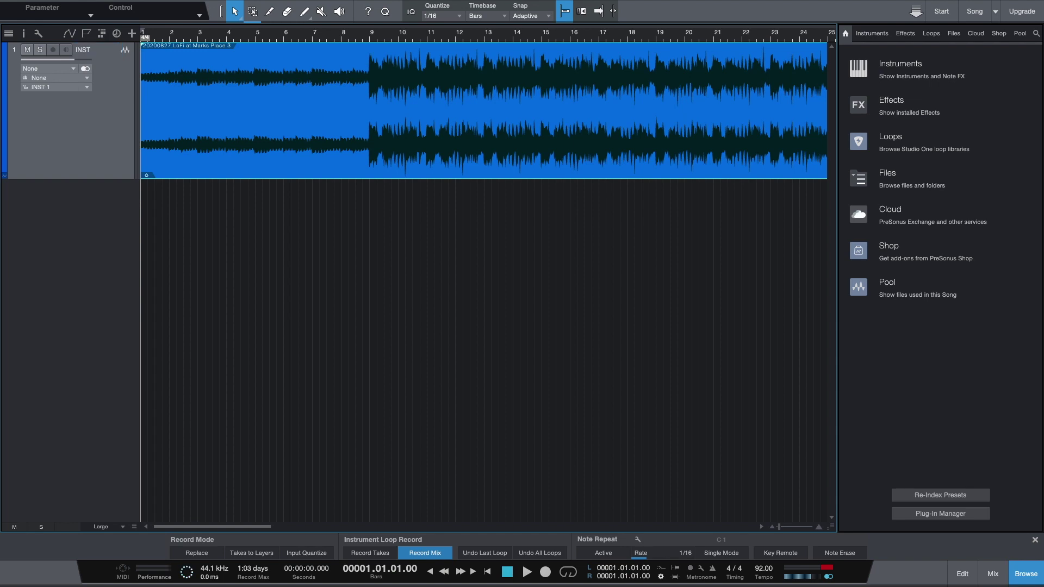
Add a mono audio track below the instrumental and name it VOX
right_click(65, 213)
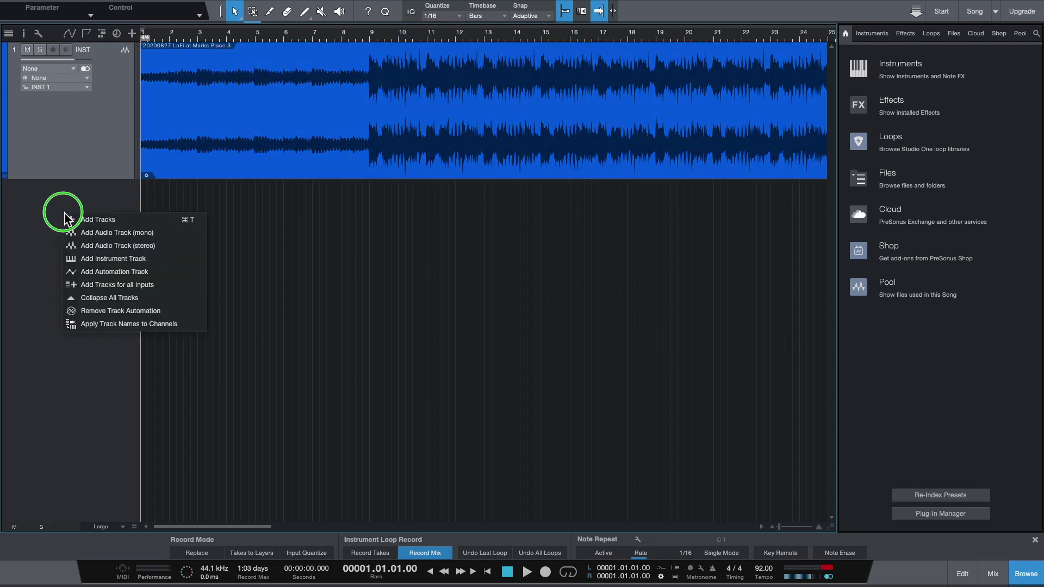
click(85, 236)
double_click(86, 187)
text(V)
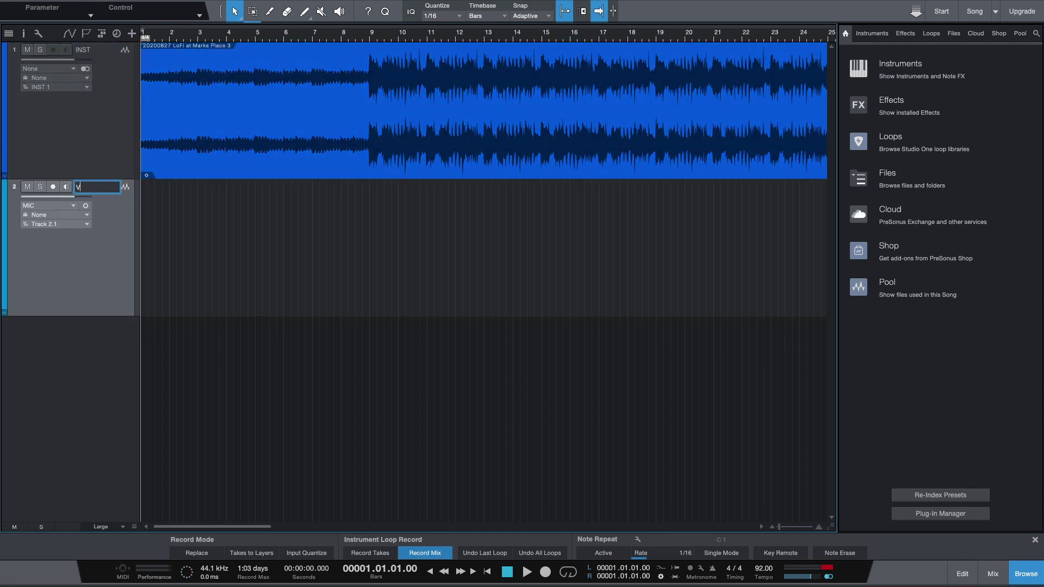
text(OX)
key(Return)
Arm the VOX track for recording and change its colour to pink
click(53, 187)
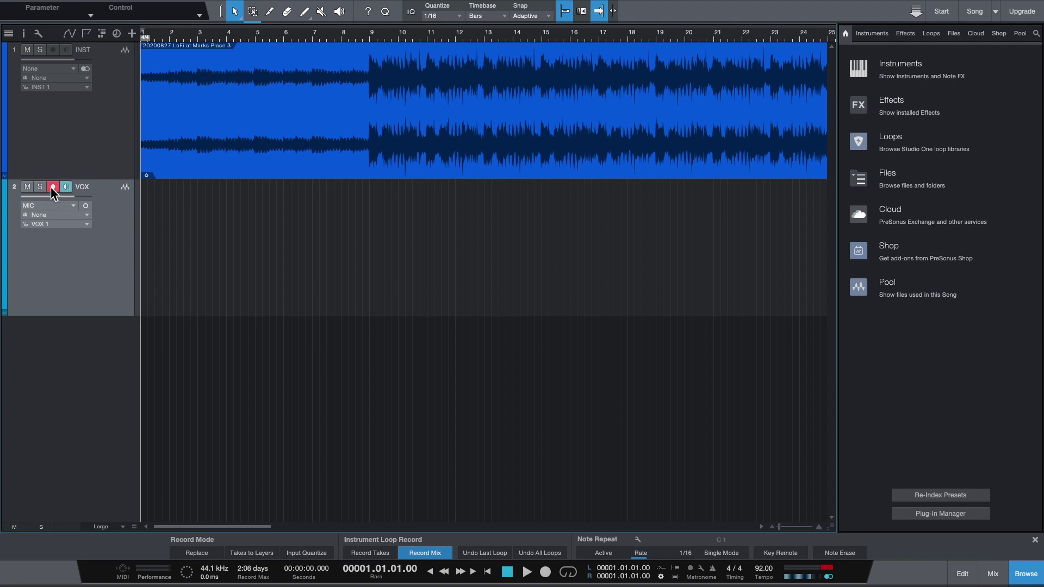
click(5, 218)
click(163, 220)
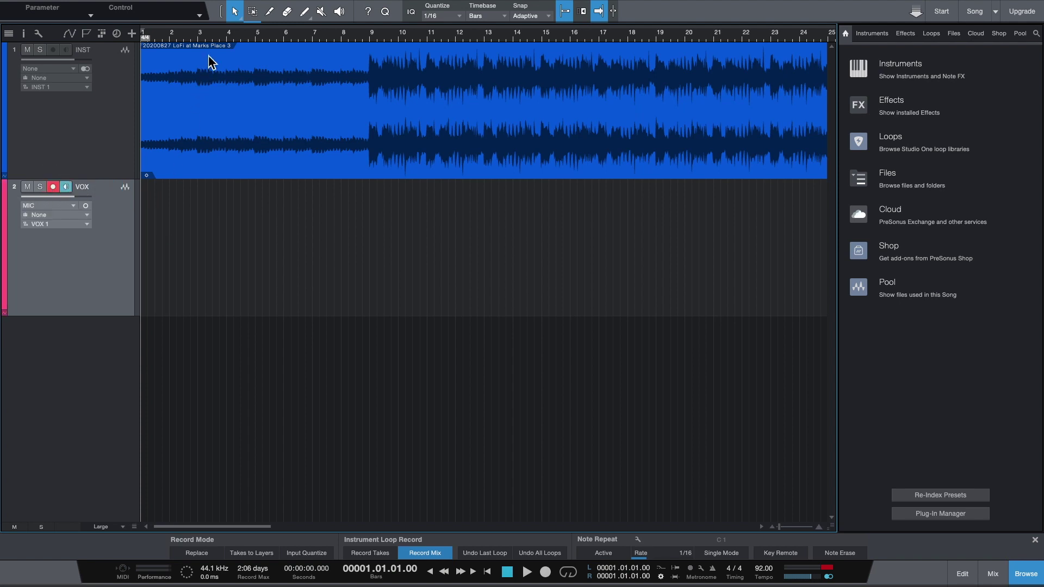
Lower the volume of the instrumental clip and loop the song from bar 17 to bar 19
drag(218, 52, 211, 94)
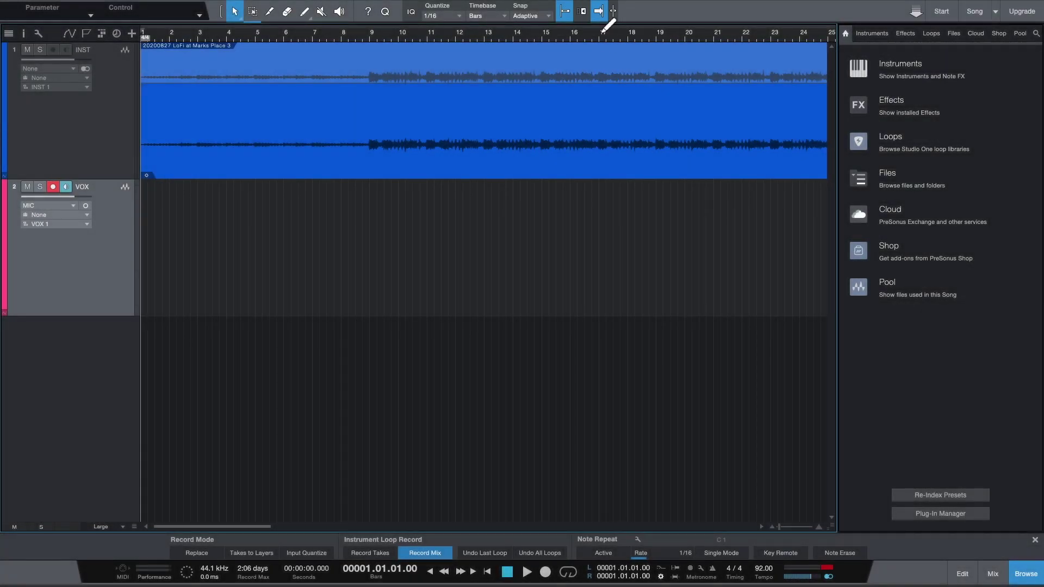
drag(603, 28, 657, 26)
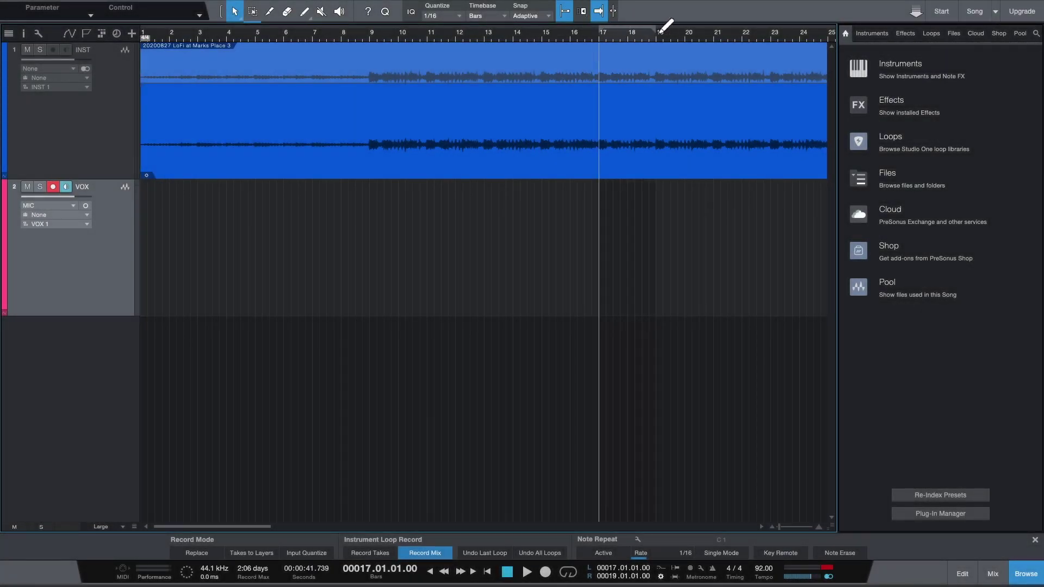
click(568, 572)
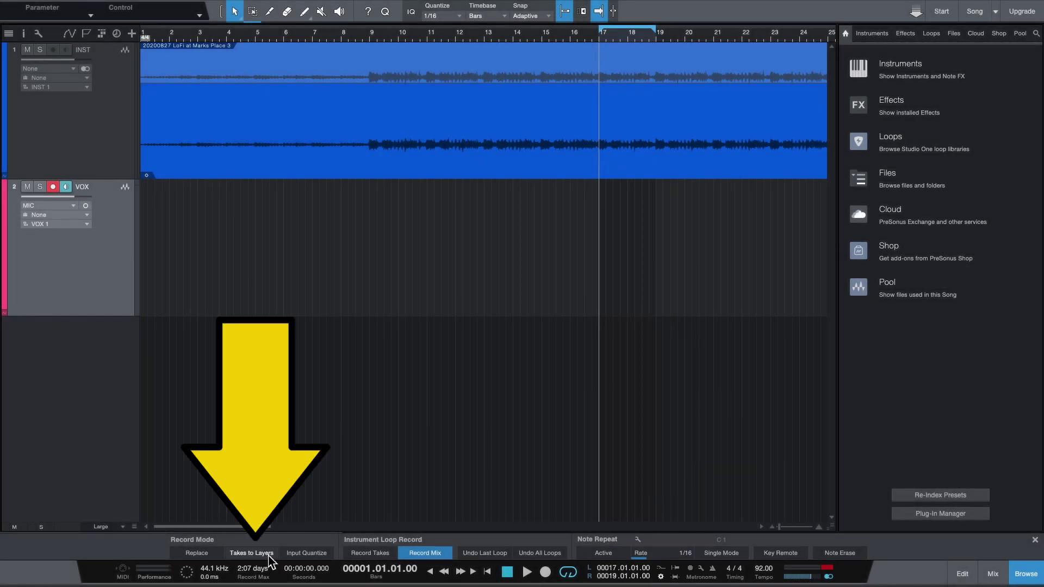
Turn on Takes to Layers and record three looped vocal takes on the VOX track
click(256, 554)
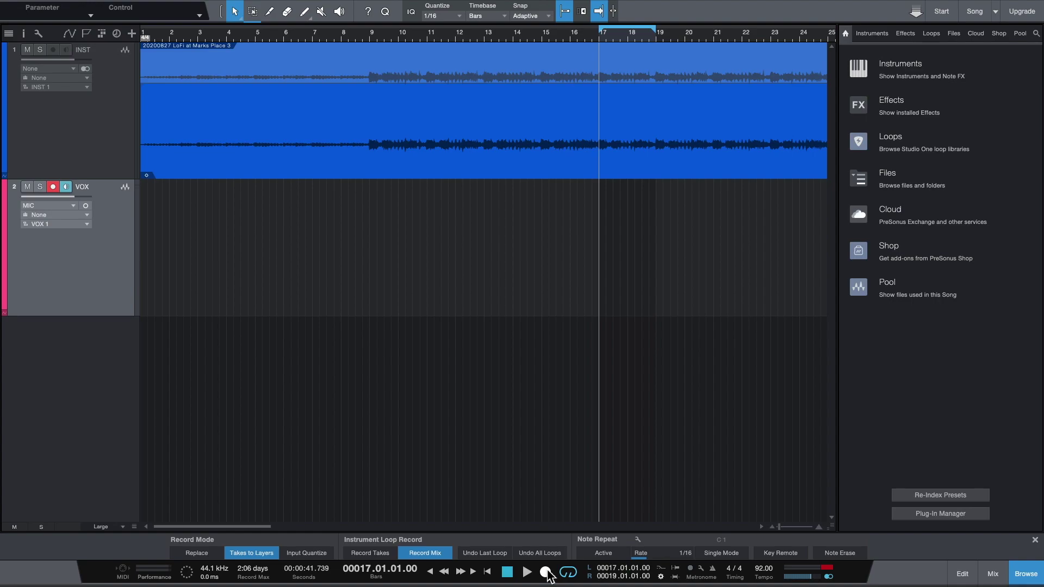
click(545, 573)
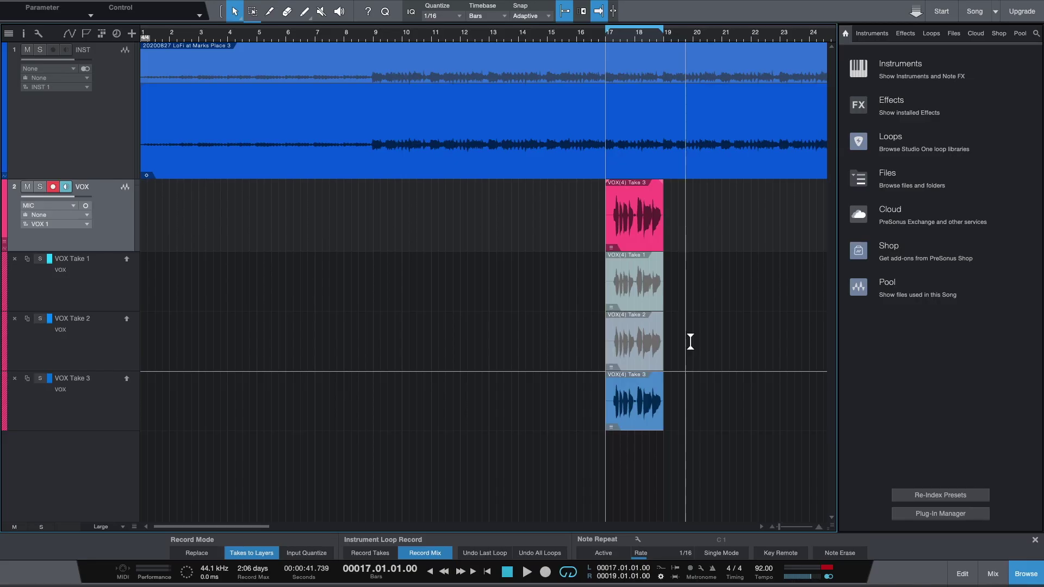
Comp the vocal with Take 2 from 17.2 to 17.3, Take 1 for the next two words, and Take 2 around 18.1 to 18.2
scroll(640, 38, up, 5)
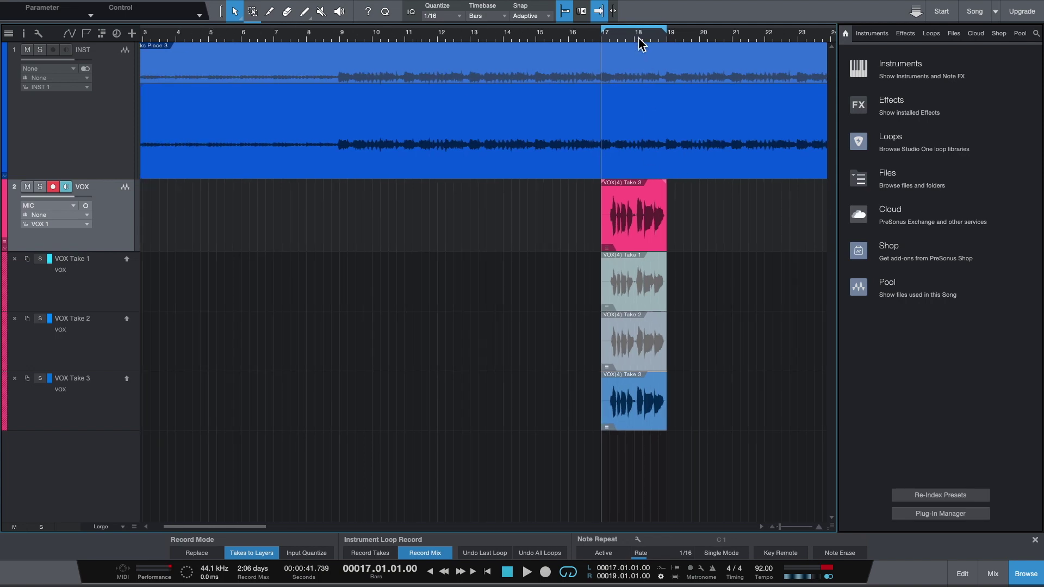
scroll(676, 42, up, 6)
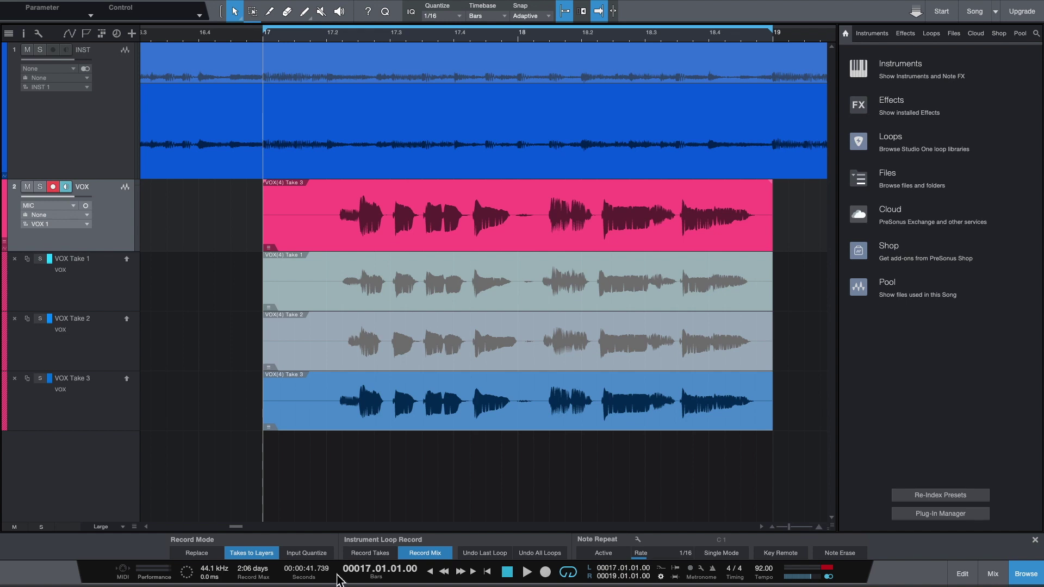
drag(326, 356, 391, 359)
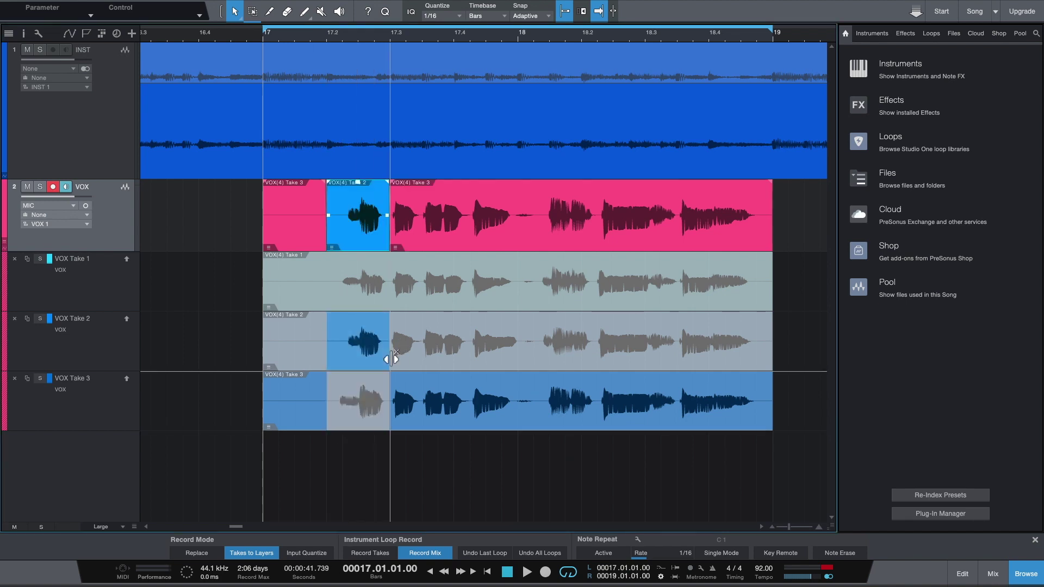
drag(394, 302, 472, 303)
drag(533, 345, 598, 344)
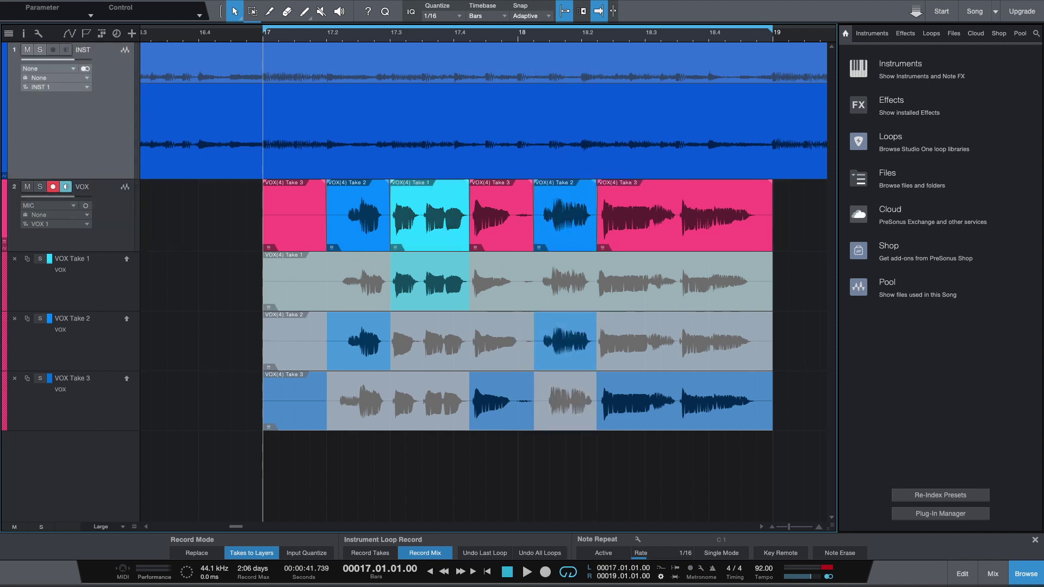
Cycle the comped VOX segment at 17.2 through its three alternative takes, ending on Take 2
click(366, 214)
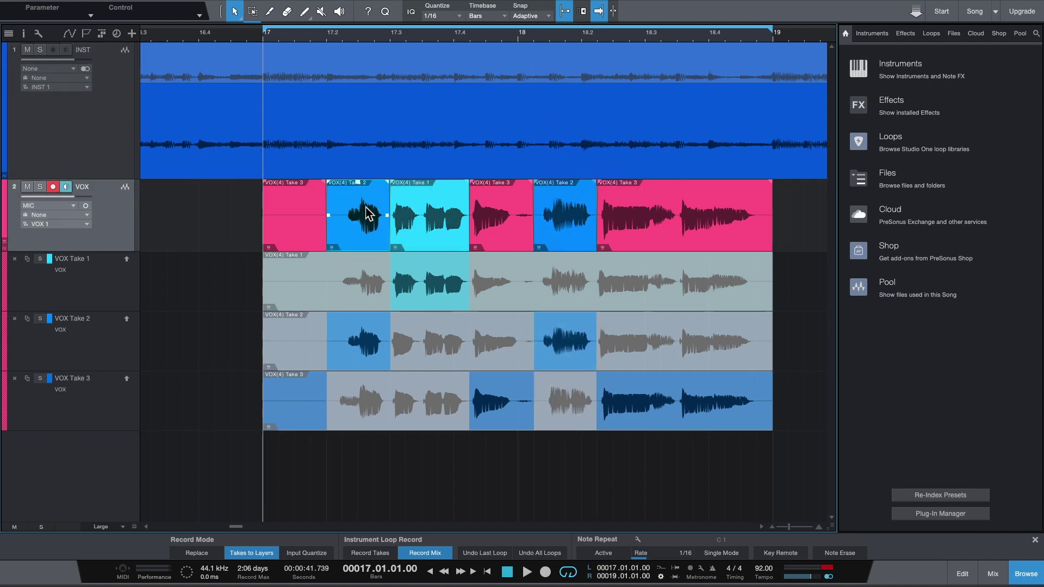
key(alt+Up)
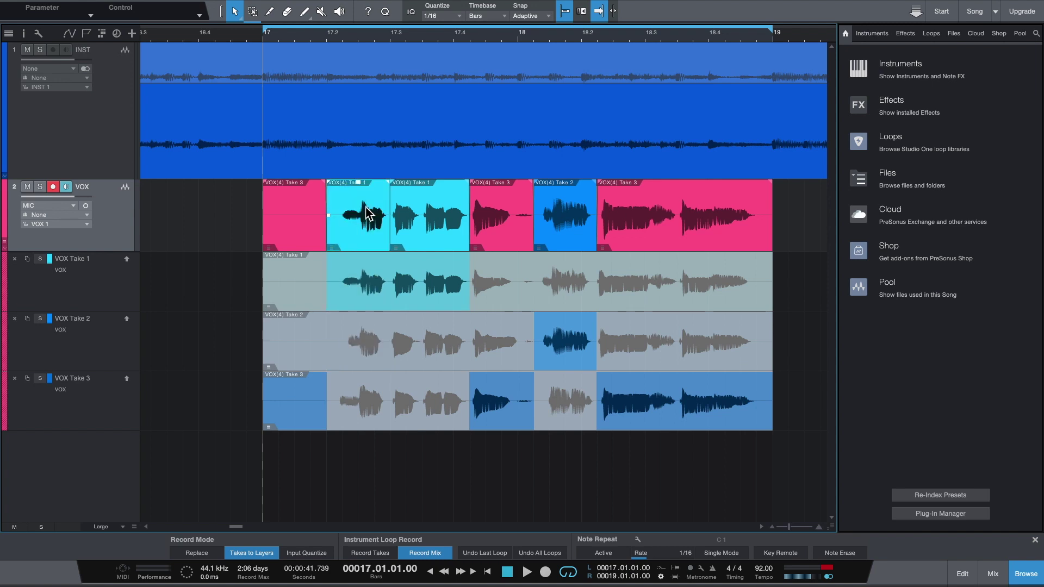
key(alt+Down)
key(alt+Down)
key(alt+Up)
key(alt+Up)
key(alt+Down)
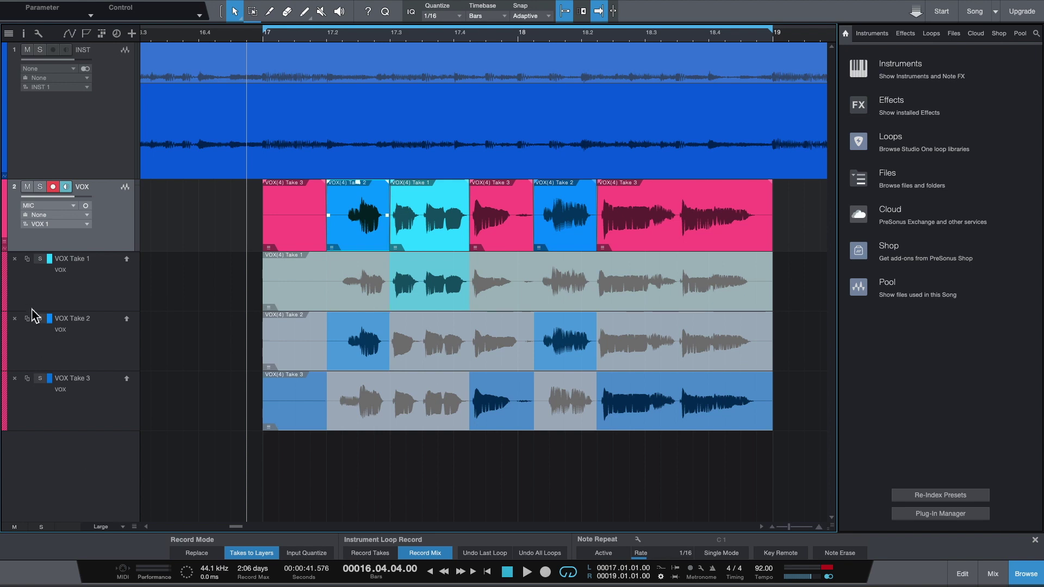
Collapse the take layers of the VOX track
click(8, 248)
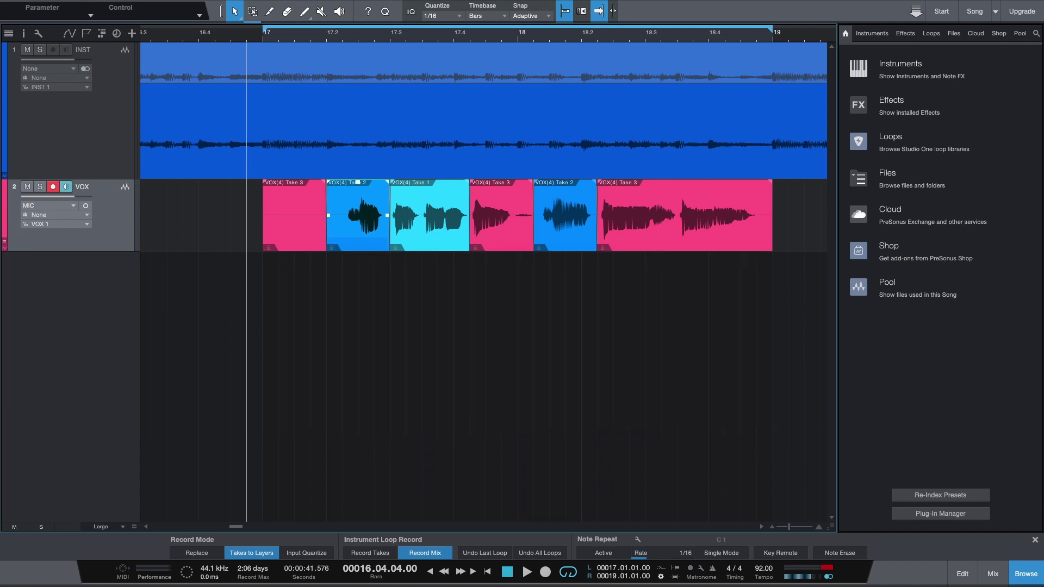
click(5, 244)
click(5, 243)
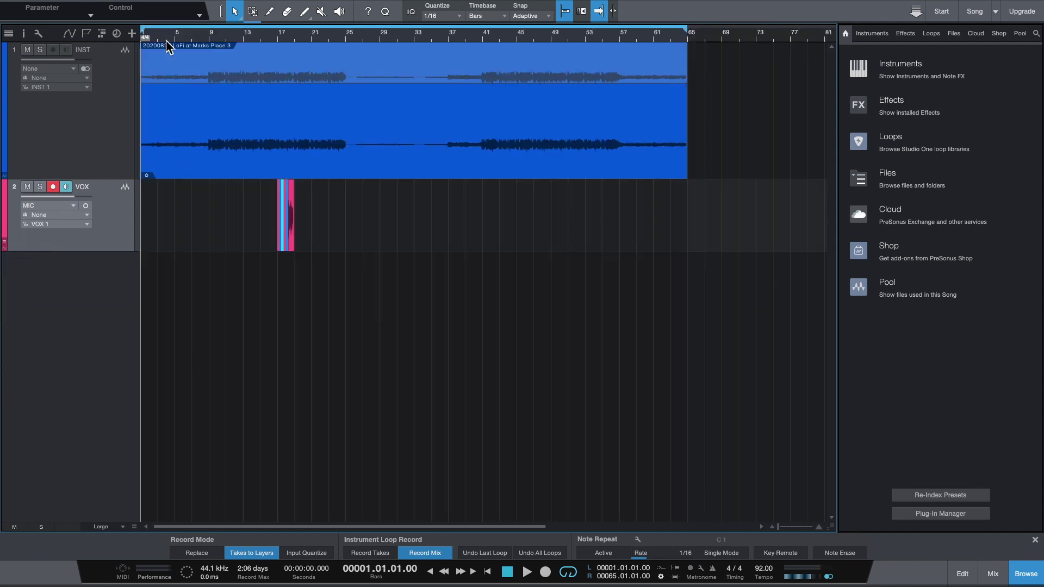
Set up a stem export of the song with the VOX channel as the only source
click(136, 6)
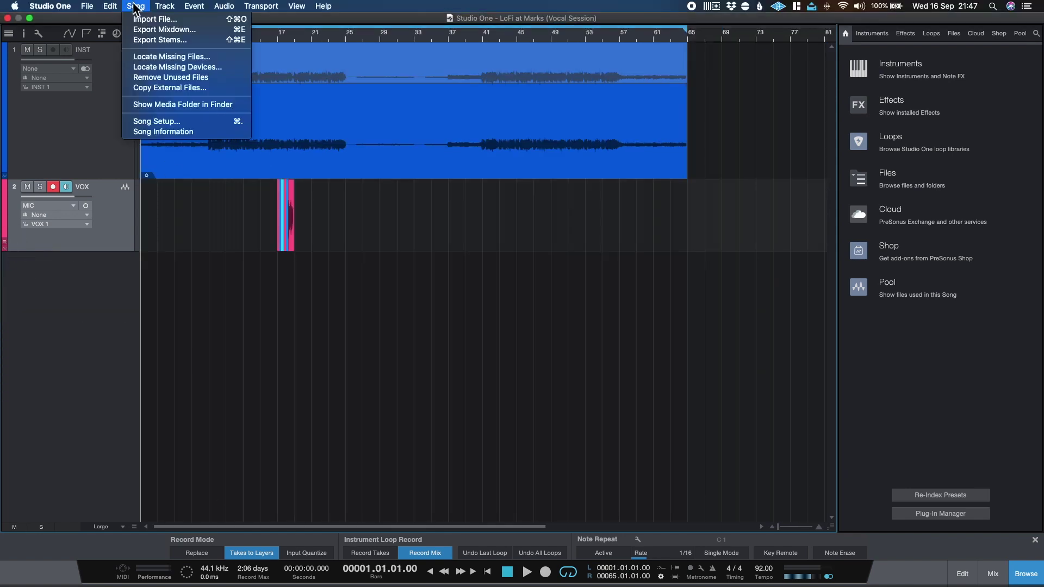
click(192, 41)
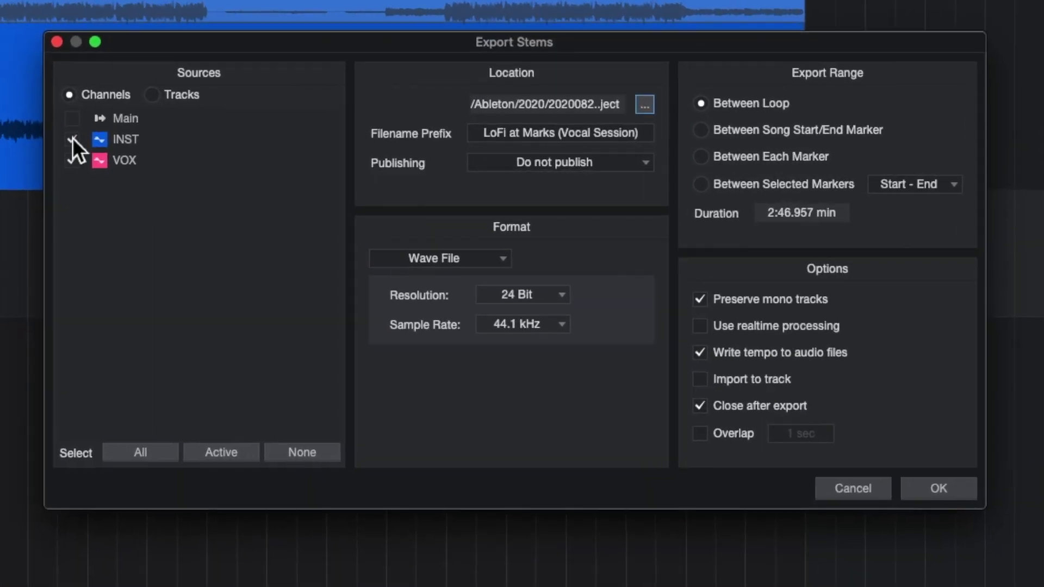
click(209, 147)
Set the wave format to 32 Bit Float resolution and 48.0 kHz sample rate, and export the VOX stem
click(535, 294)
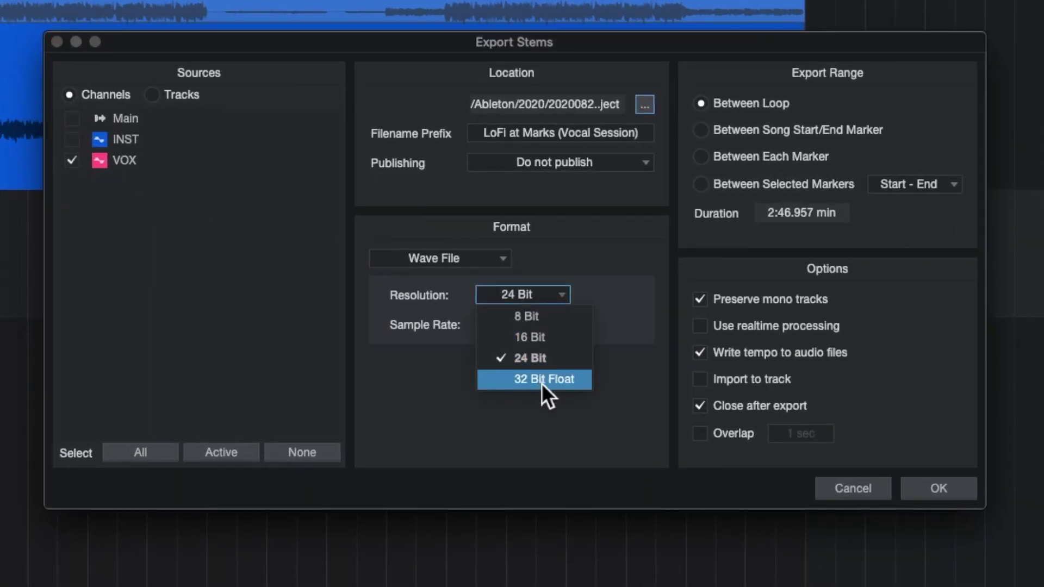
click(542, 382)
click(554, 328)
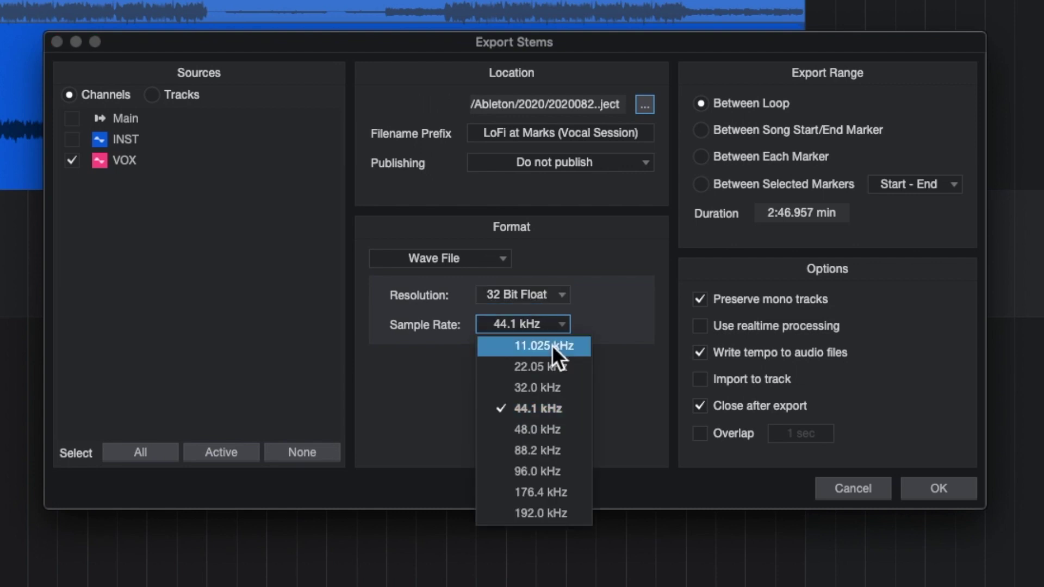
click(531, 439)
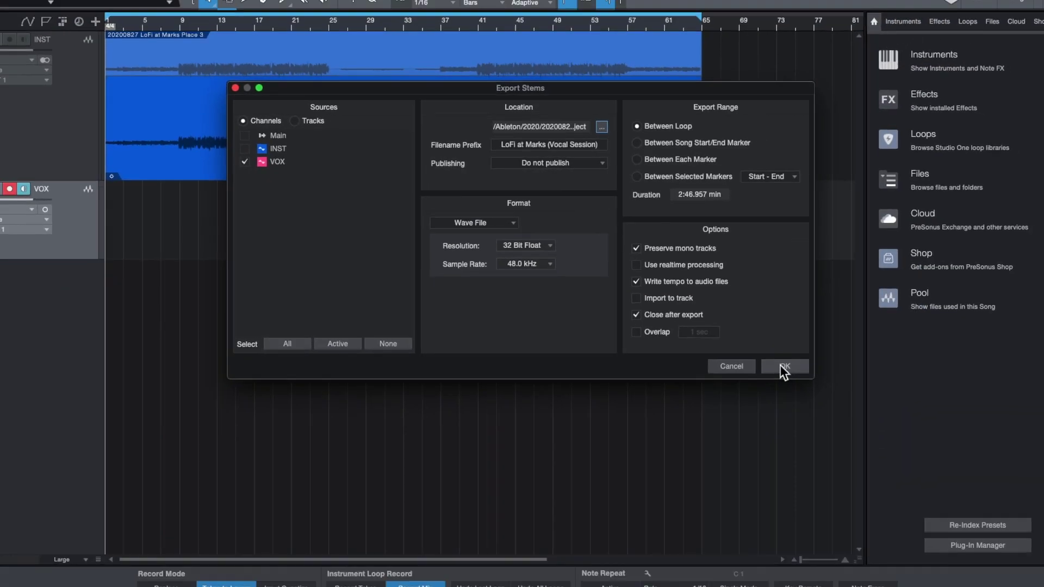
click(939, 489)
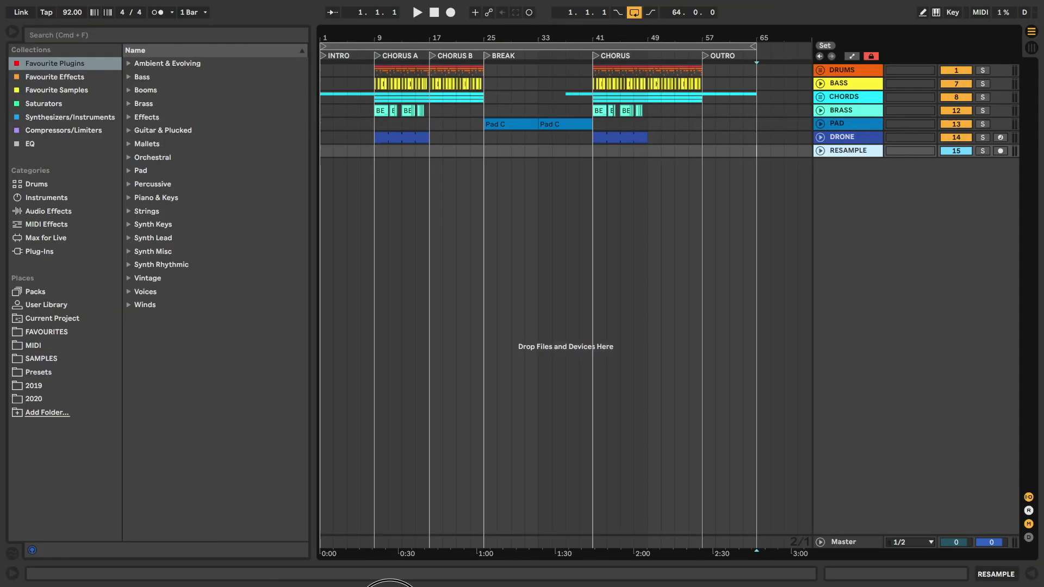
In Ableton Live, place the VOX stem at bar 1 on a new track and duplicate its two-bar phrase from bar 17 three times
drag(390, 585, 326, 170)
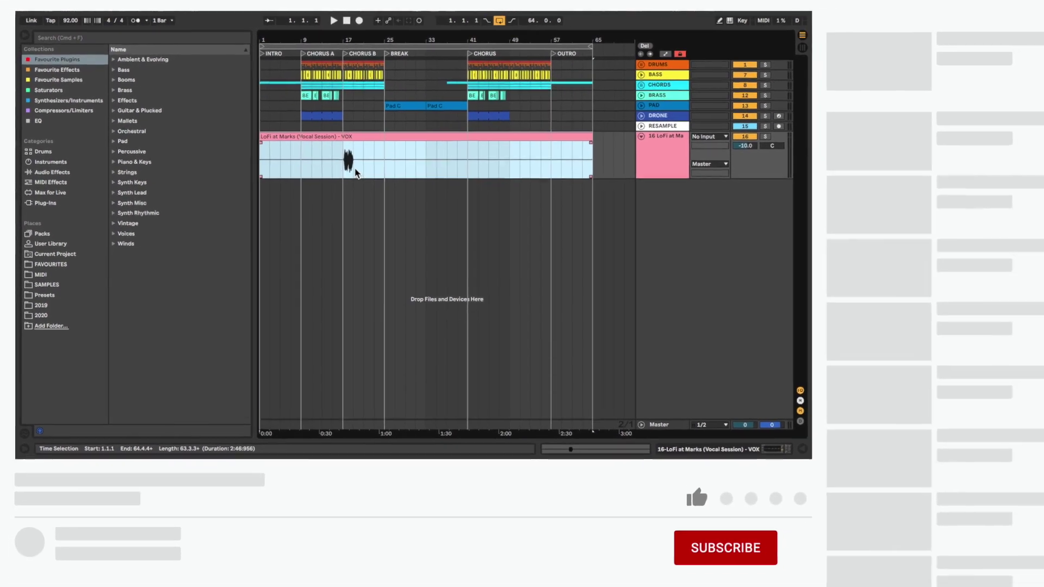
drag(355, 170, 345, 169)
key(super+d)
key(super+d)
key(super+d)
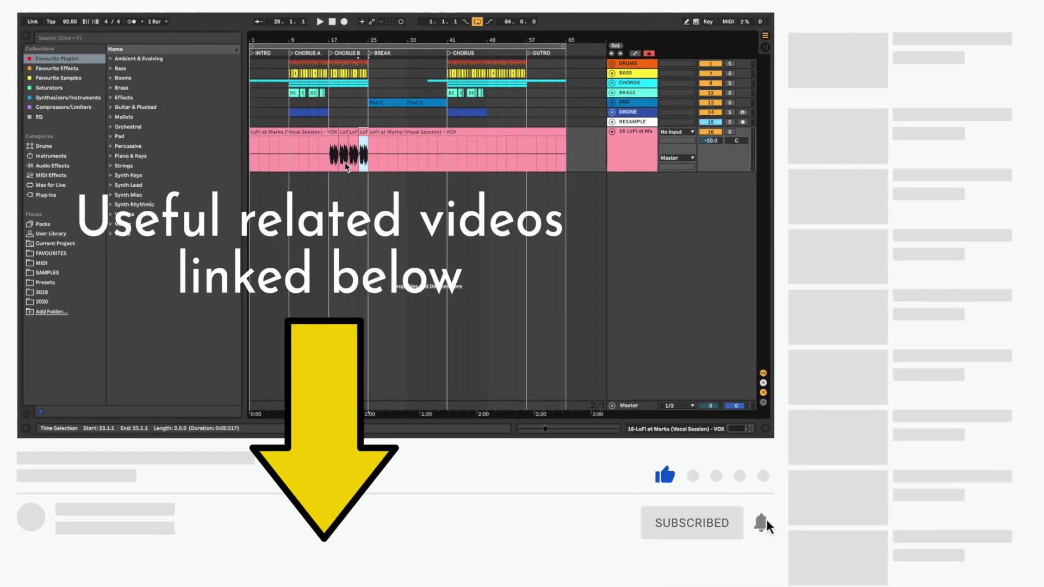
Delete the silent parts of the VOX clip after bar 25 and before bar 17
click(381, 132)
key(Delete)
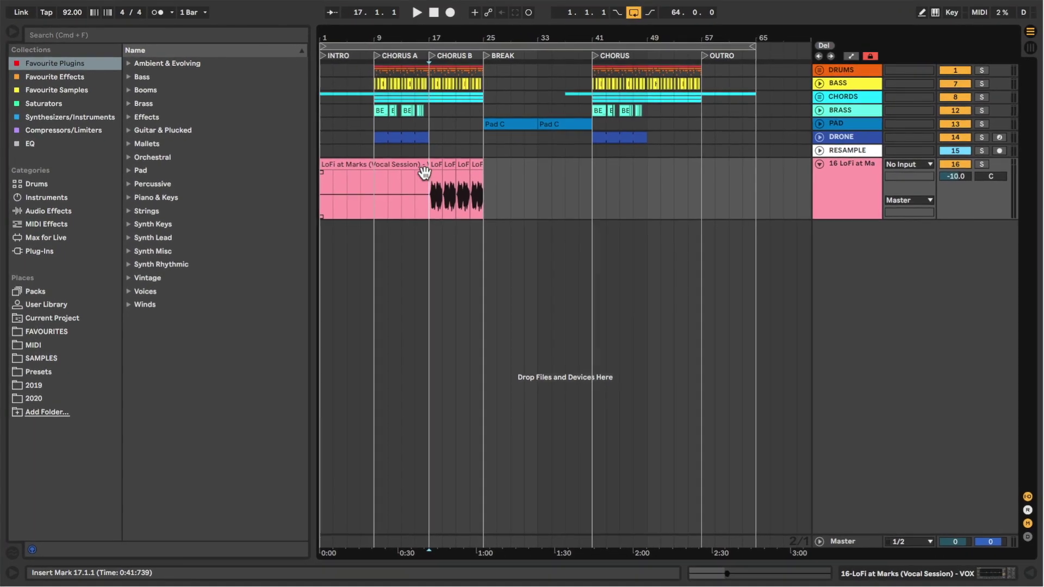
click(326, 136)
click(421, 169)
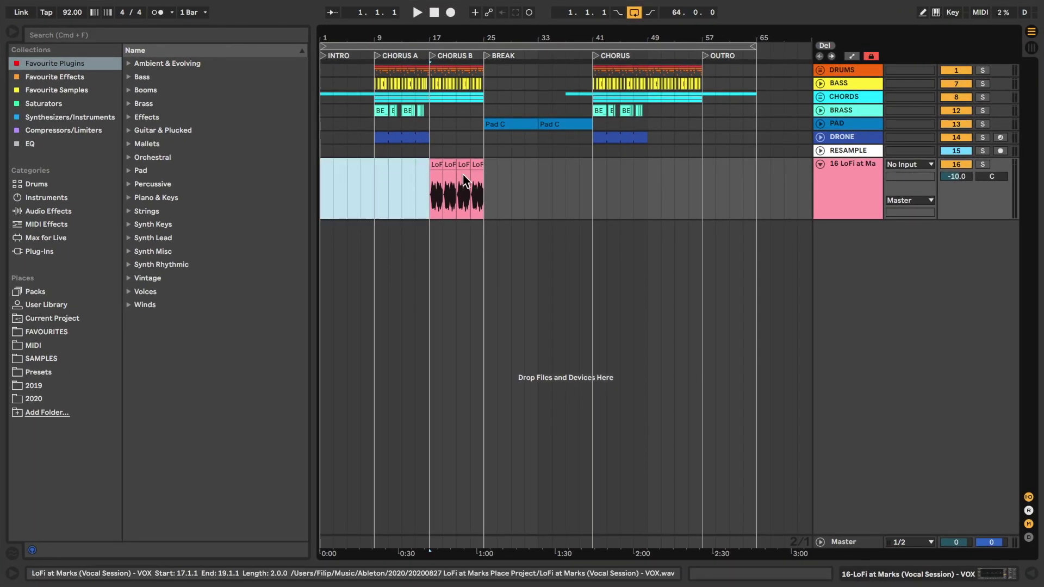